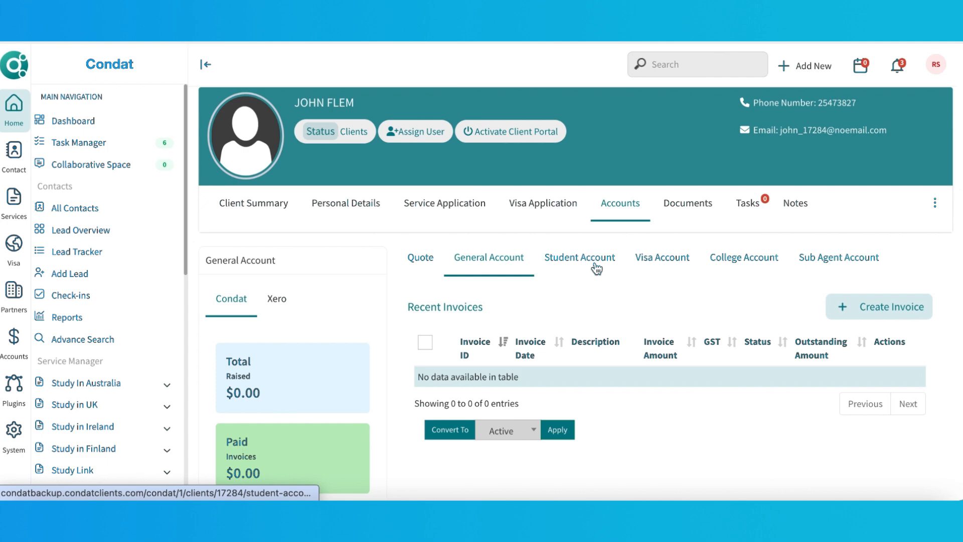
Browse the client's Student, Visa and College account tabs.
left_click(595, 269)
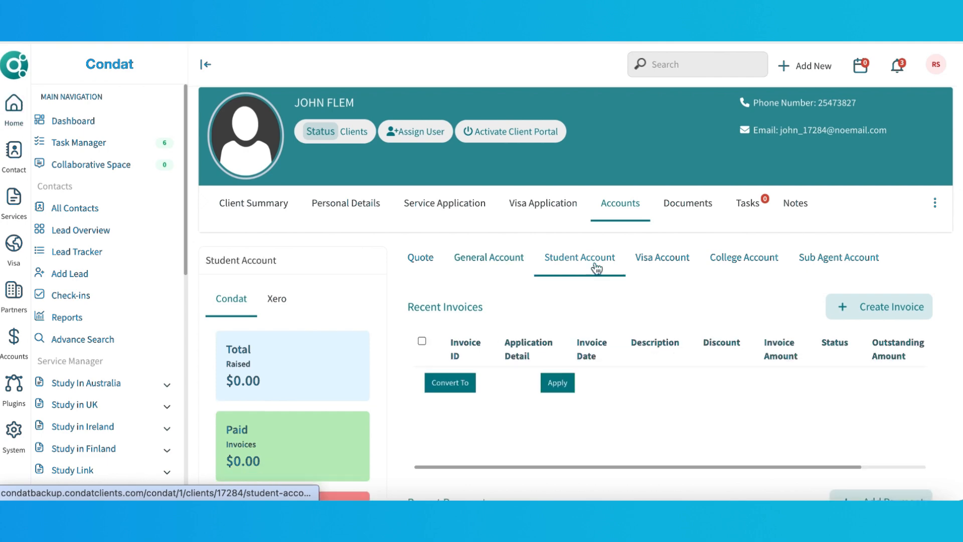
left_click(673, 271)
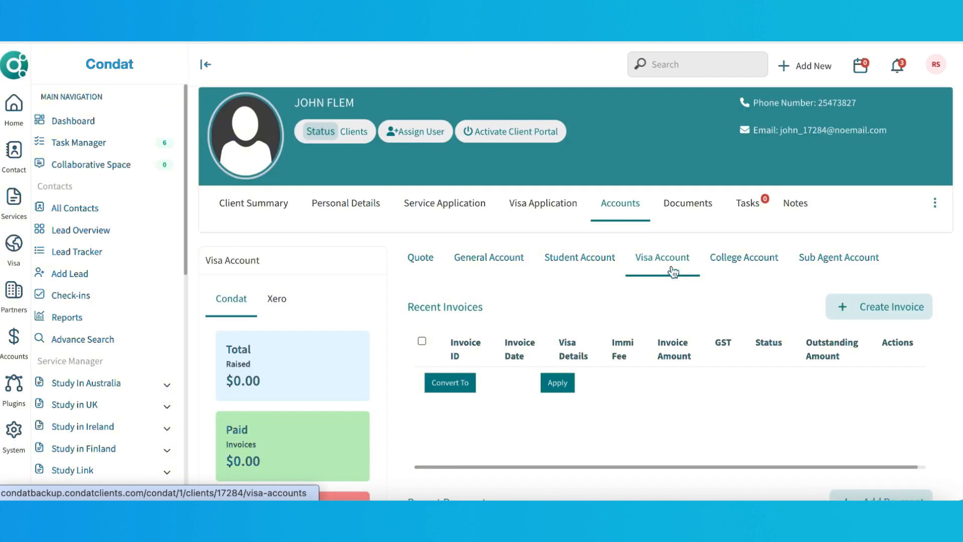
left_click(753, 271)
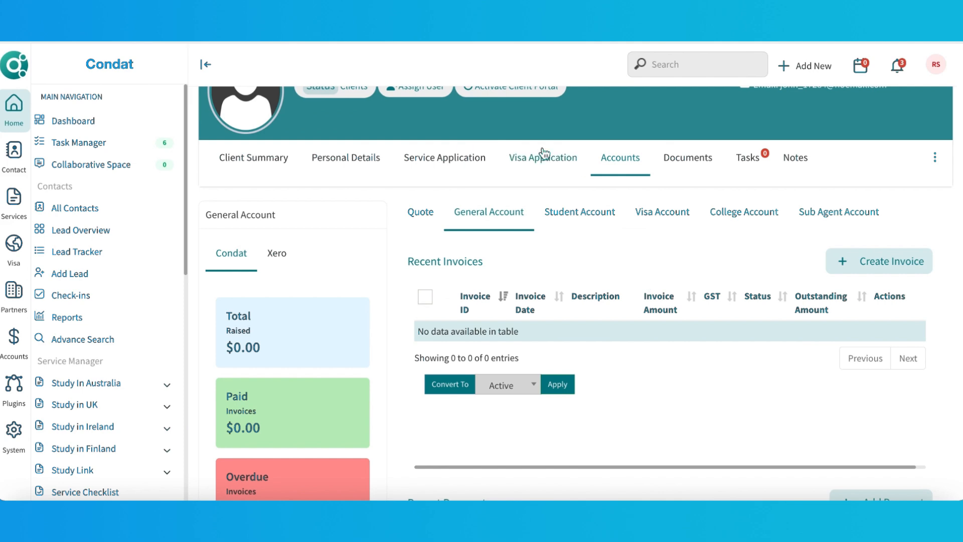
Open the client's Central Queensland University Bachelor of IT service application.
left_click(447, 159)
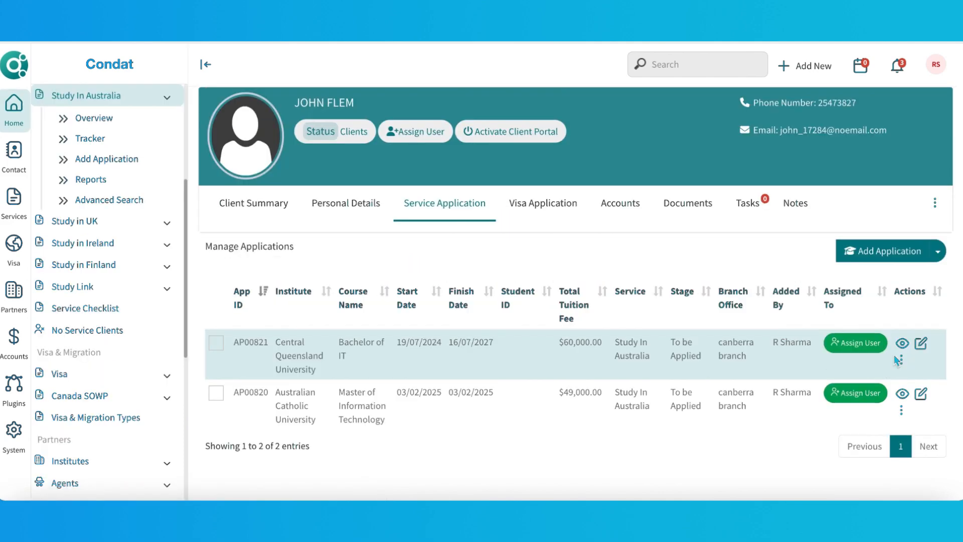
left_click(897, 257)
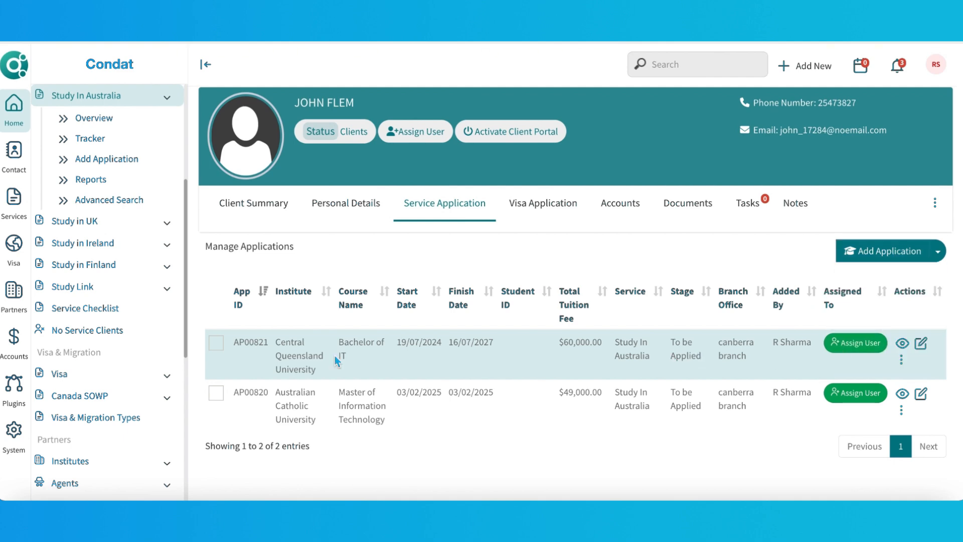
left_click(902, 343)
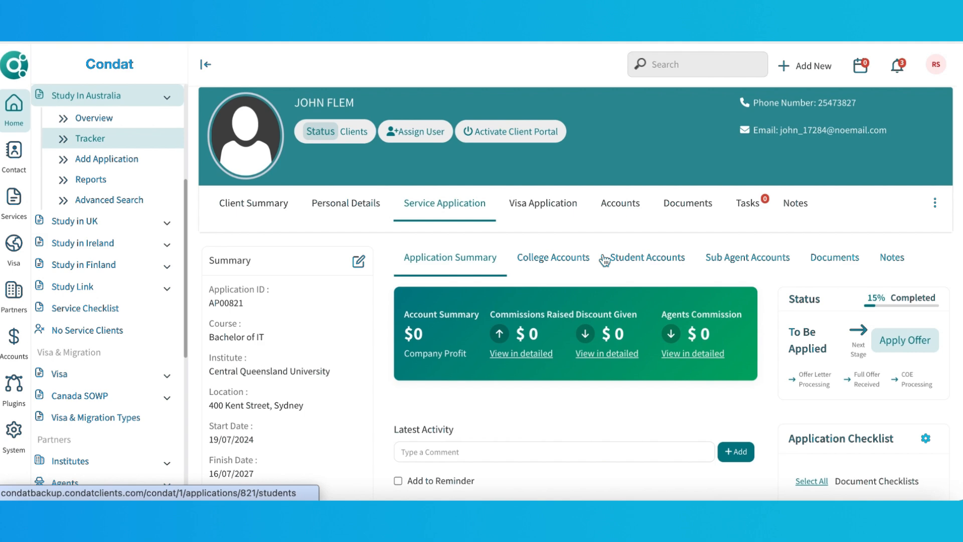
Open the application's college accounts and start creating a new invoice.
left_click(560, 258)
scroll(562, 260, "down", 2)
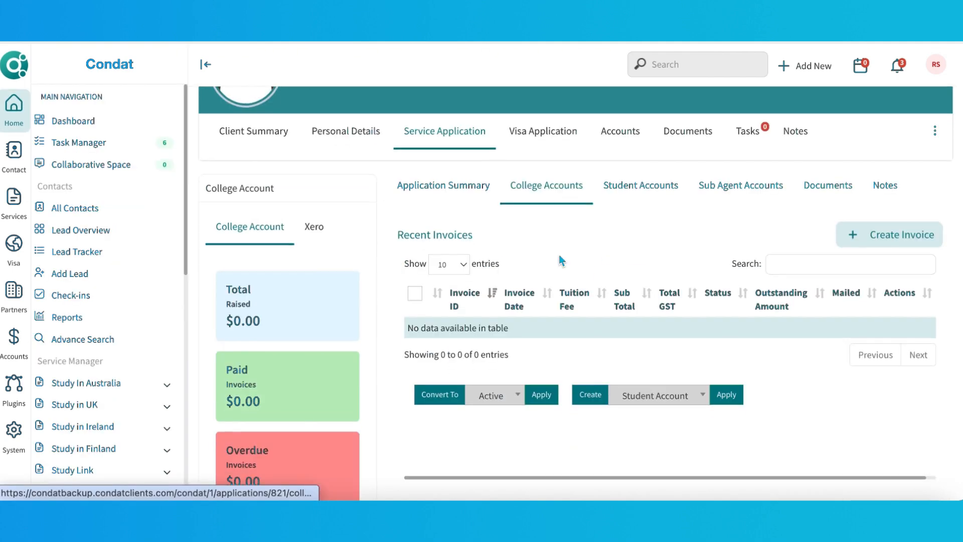
left_click(893, 245)
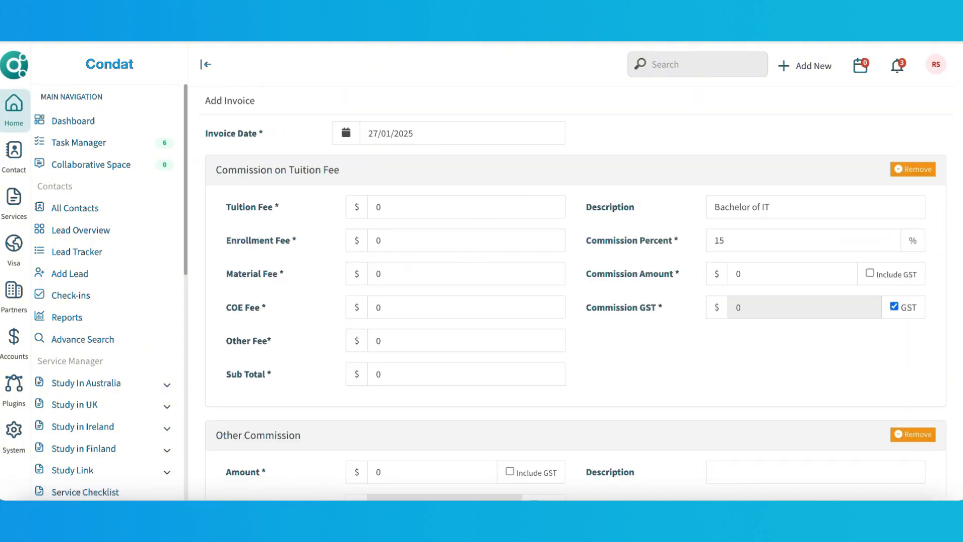
Set the tuition fee to 8000 and the enrollment fee to 200.
left_click(421, 206)
key("BackSpace")
type("8000")
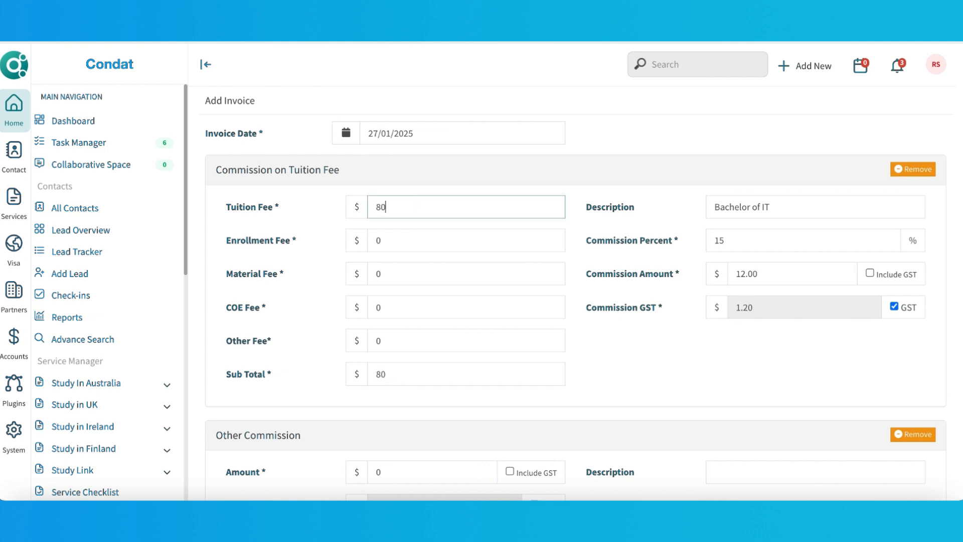
key("Tab")
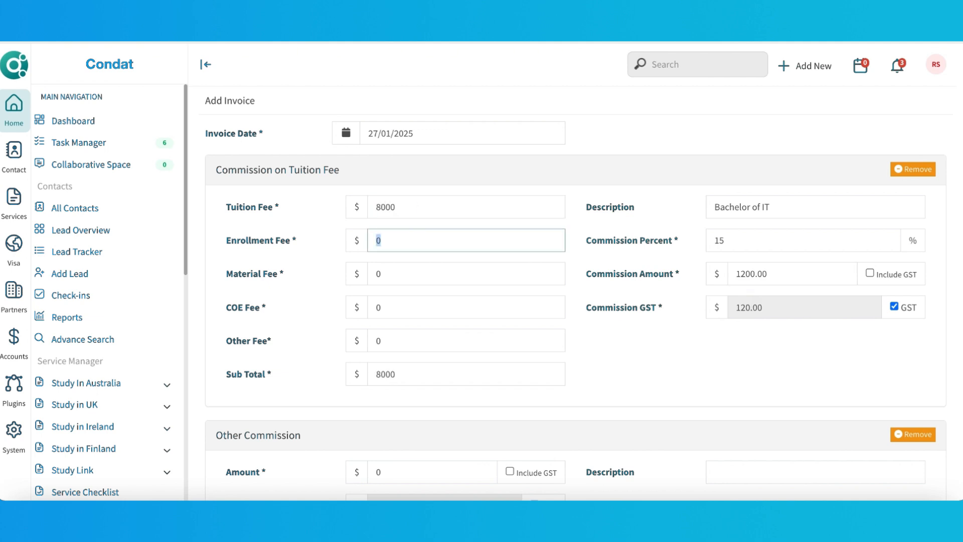
type("200")
Add an other commission of 200 with the description Bonus.
left_click(733, 243)
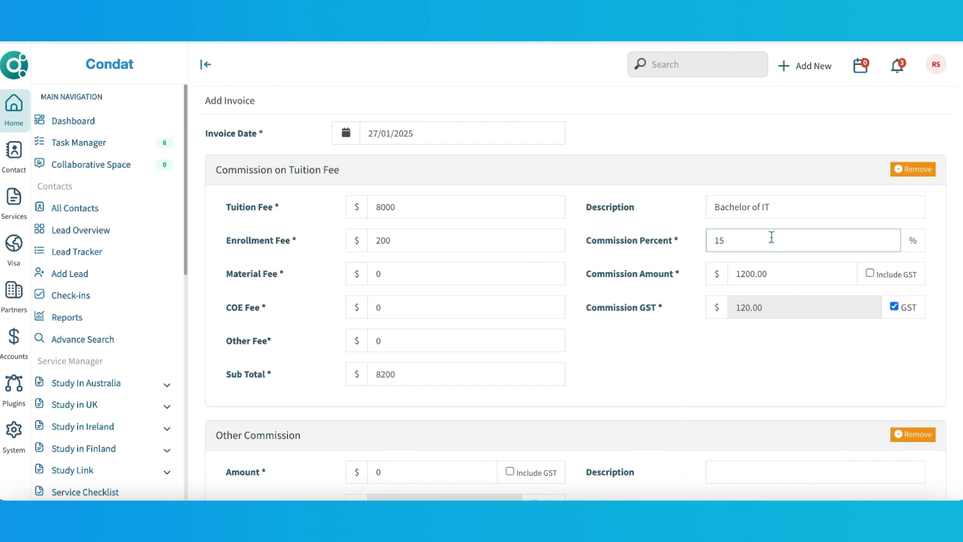
scroll(595, 213, "down", 2)
scroll(594, 209, "down", 2)
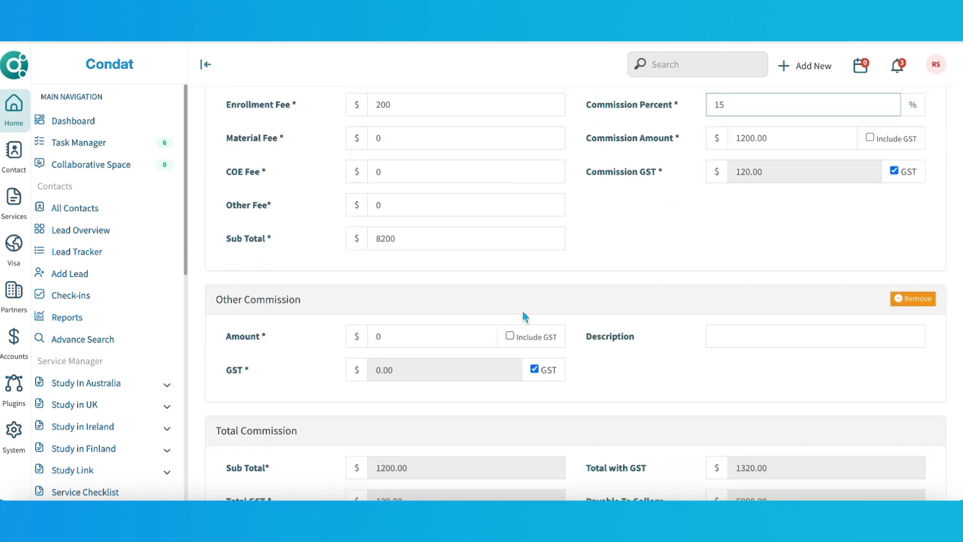
left_click(379, 336)
type("200")
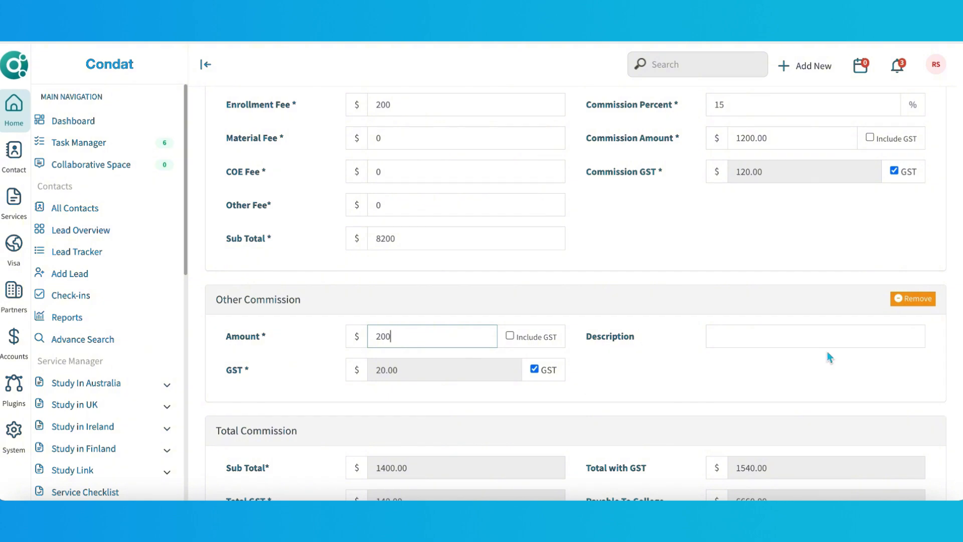
scroll(767, 347, "down", 2)
left_click(774, 288)
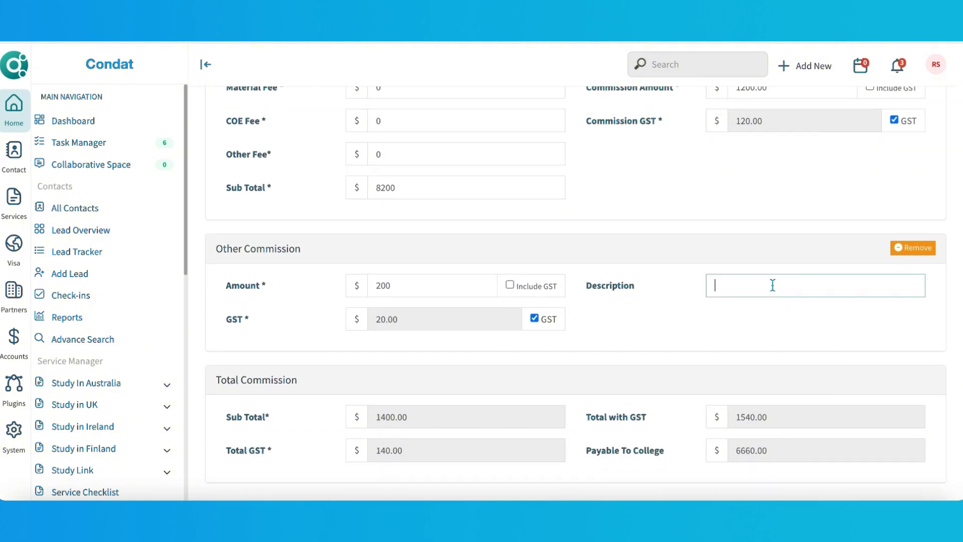
type("Boni")
type("us")
Submit the invoice and choose to create more invoices.
scroll(778, 323, "down", 1)
scroll(299, 448, "down", 2)
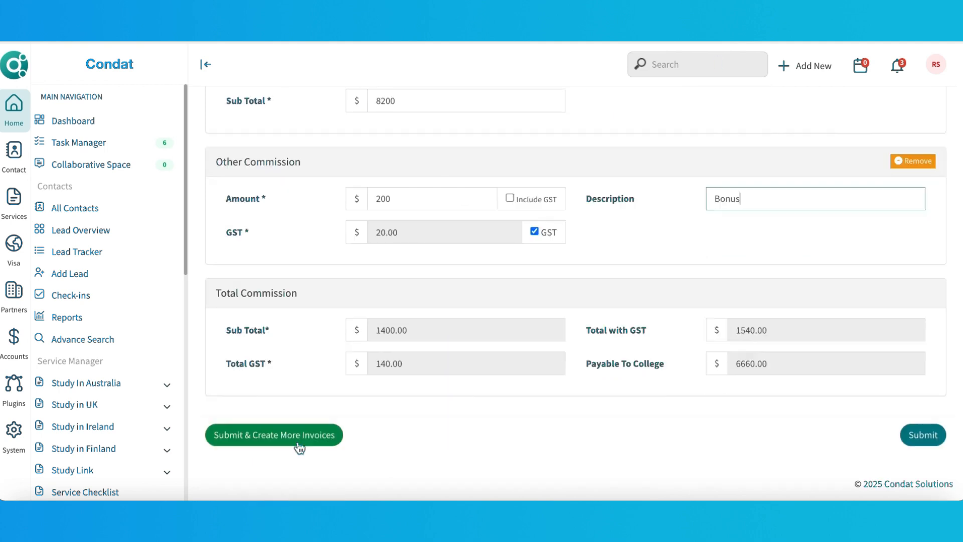
left_click(299, 443)
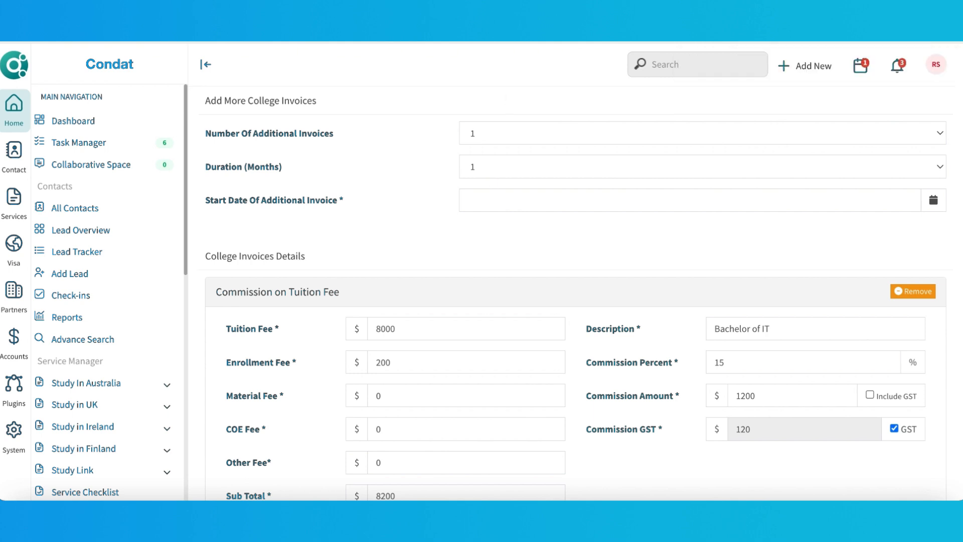
Set the number of additional invoices to 5 and the duration to 4 months.
left_click(501, 134)
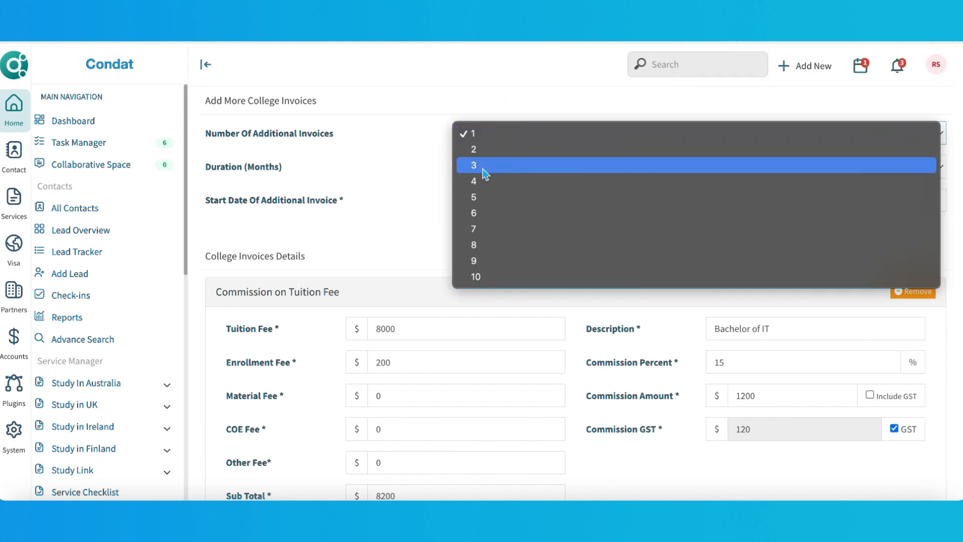
left_click(473, 196)
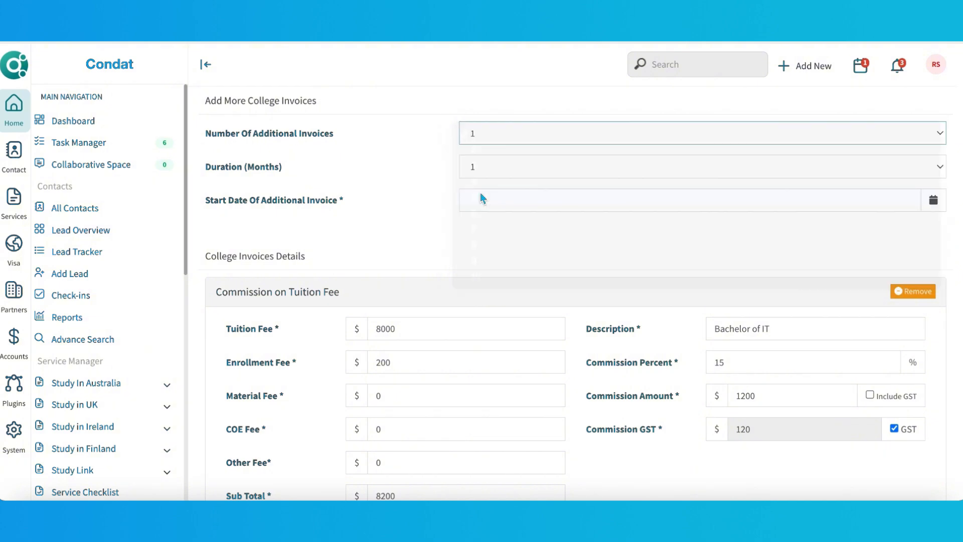
left_click(486, 165)
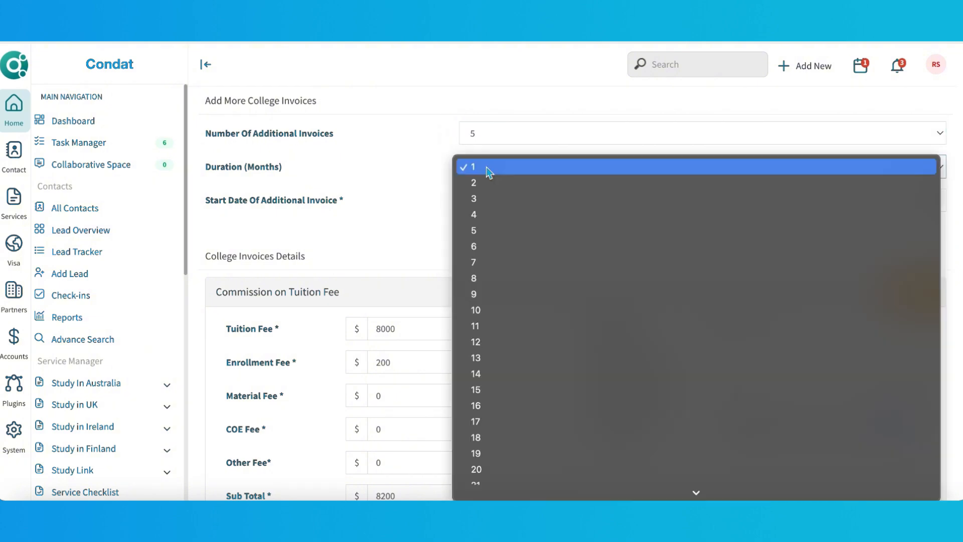
left_click(480, 215)
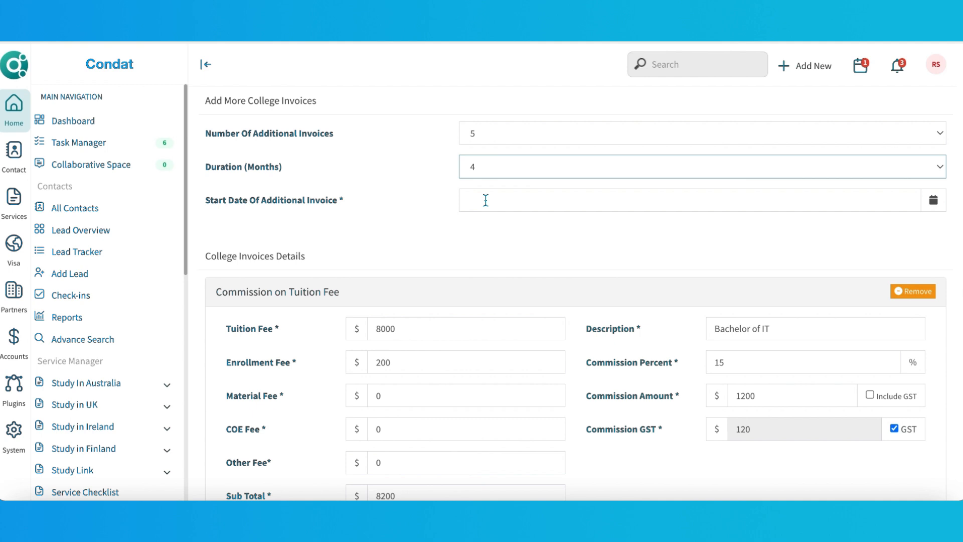
Pick a start date for the additional invoices from the following month in the calendar.
left_click(485, 200)
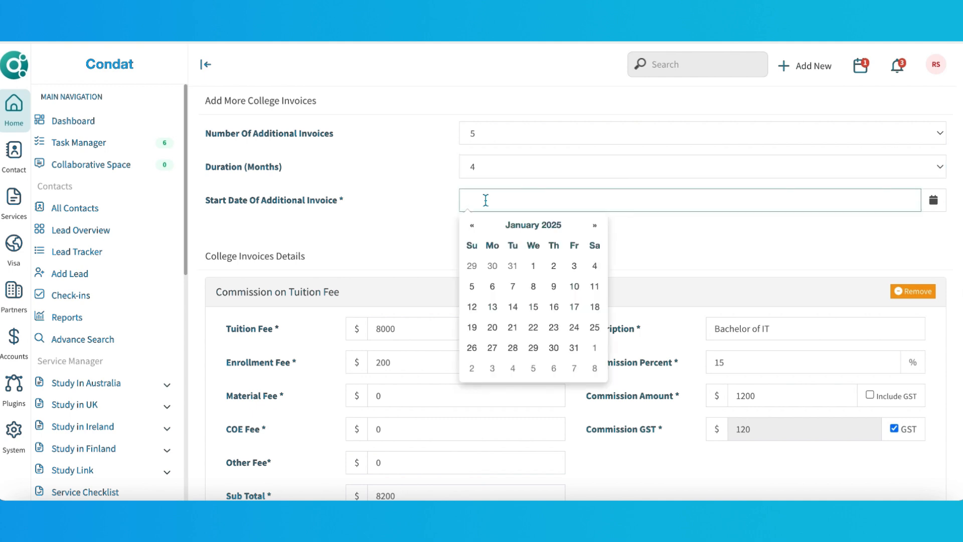
left_click(596, 227)
scroll(427, 251, "down", 3)
left_click(396, 357)
Clear the enrollment fee for the additional invoices and submit them.
double_click(400, 217)
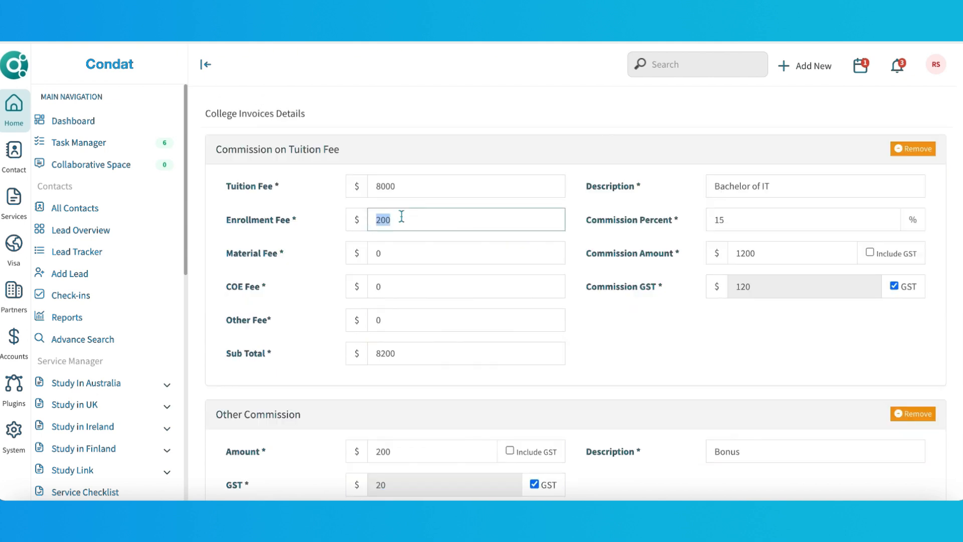
key("BackSpace")
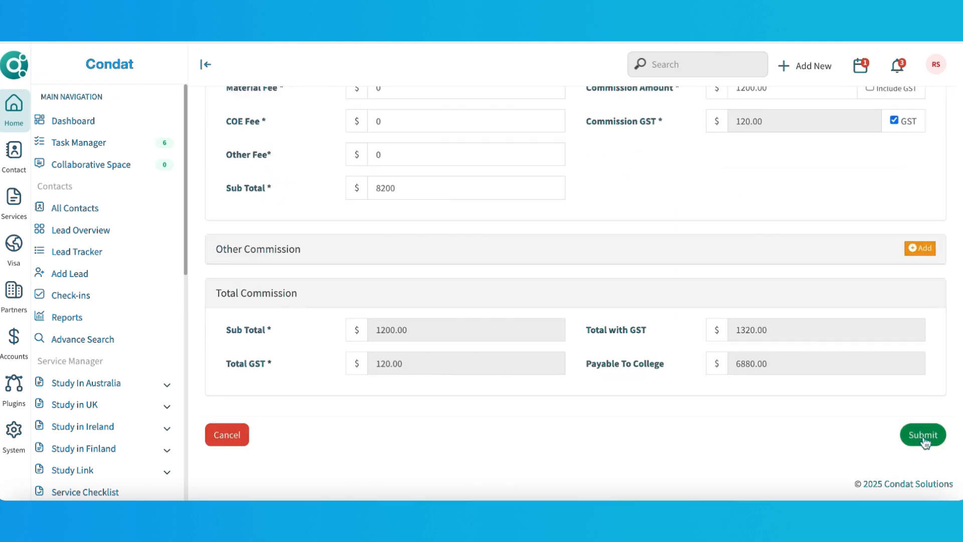
left_click(922, 434)
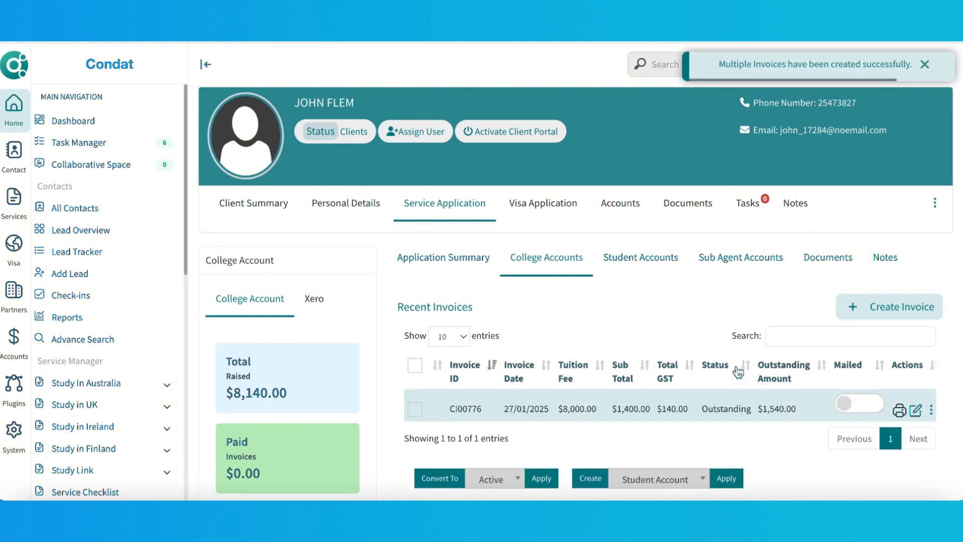
Scroll to the future invoices list and toggle the select-all checkbox on and off.
scroll(738, 371, "down", 3)
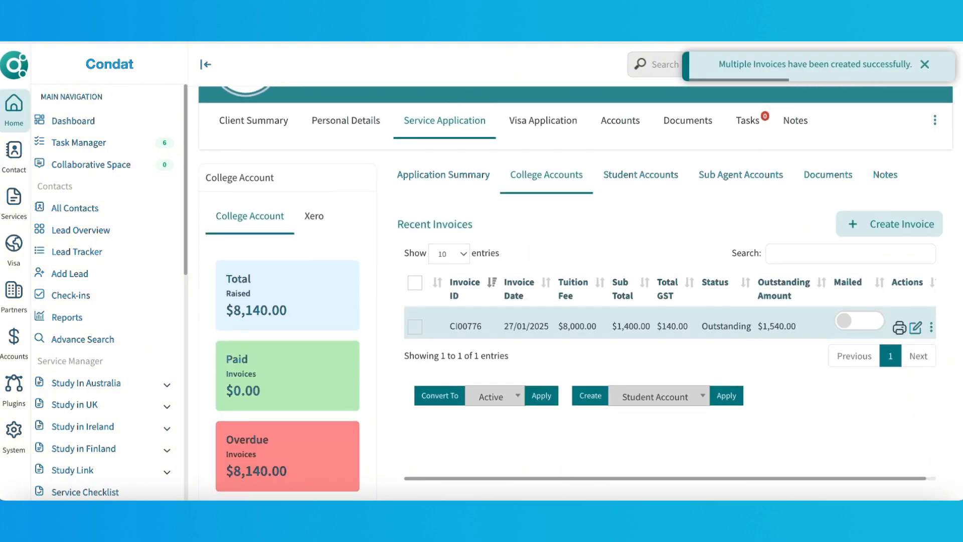
scroll(632, 221, "down", 20)
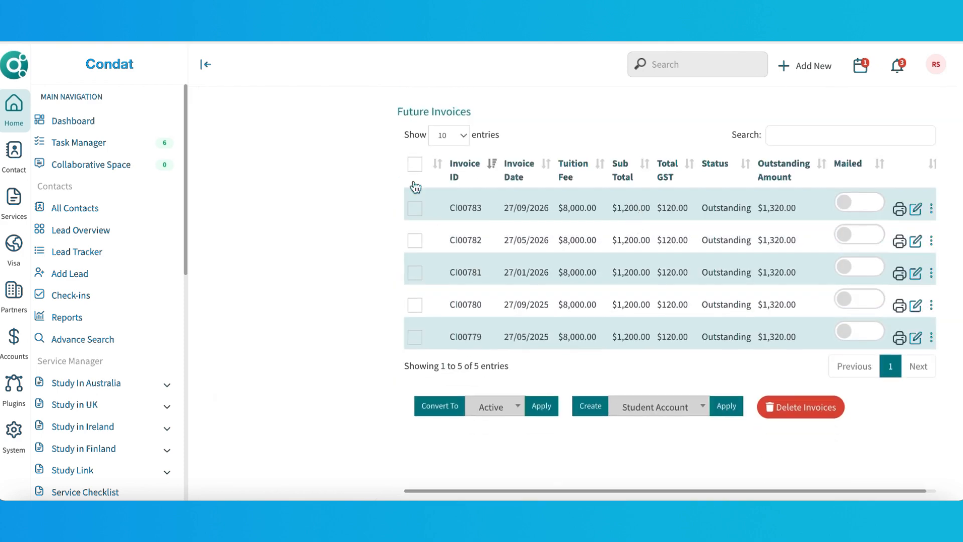
left_click(414, 165)
left_click(414, 166)
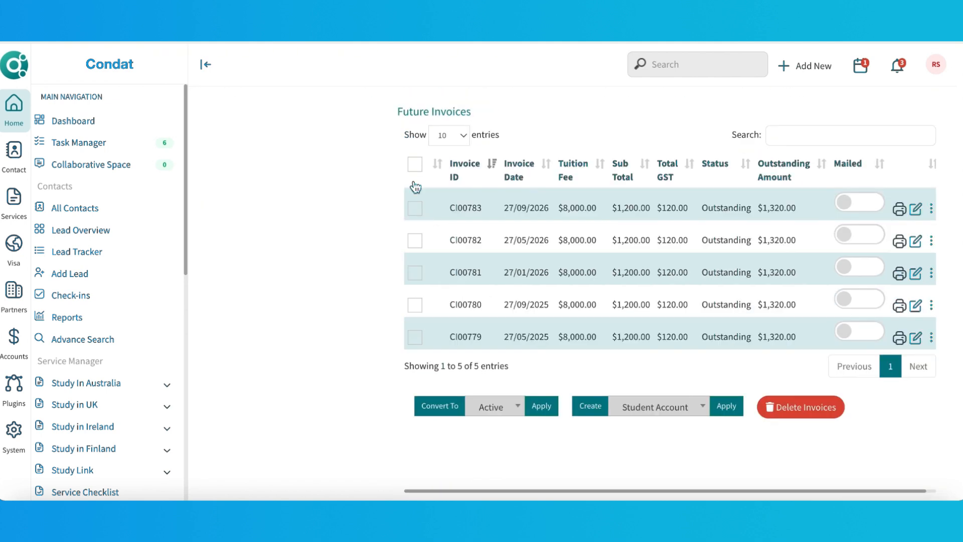
left_click(414, 165)
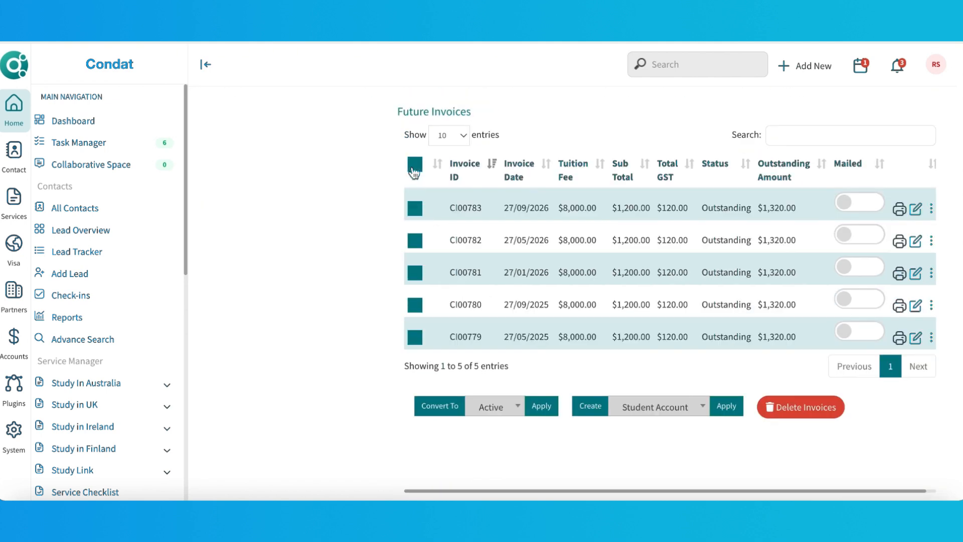
left_click(414, 165)
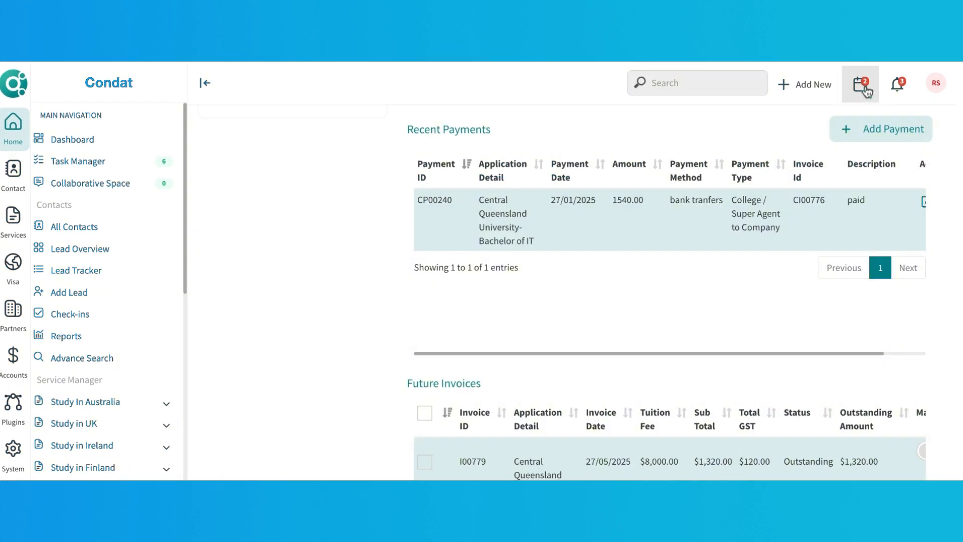
Open the calendar and check the invoice due-date reminders.
left_click(864, 89)
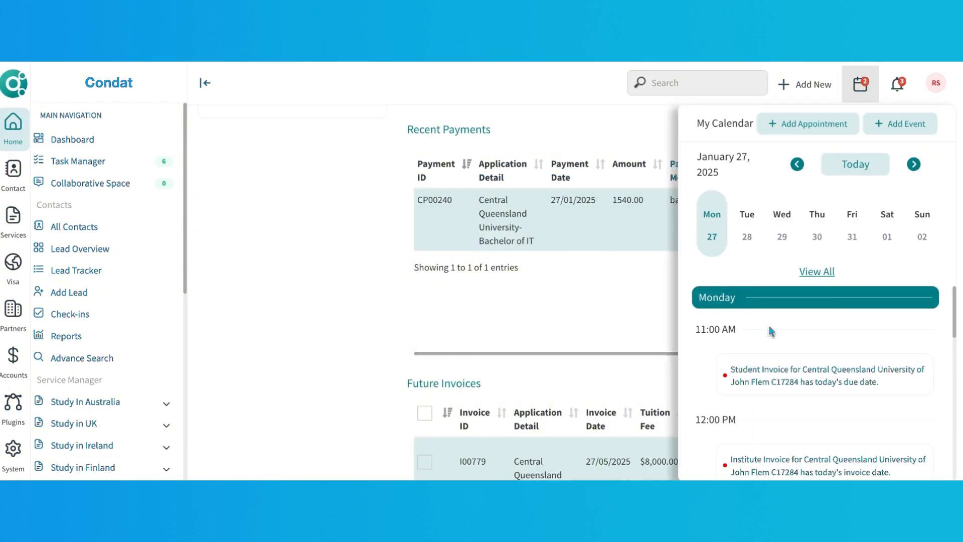
left_click(742, 373)
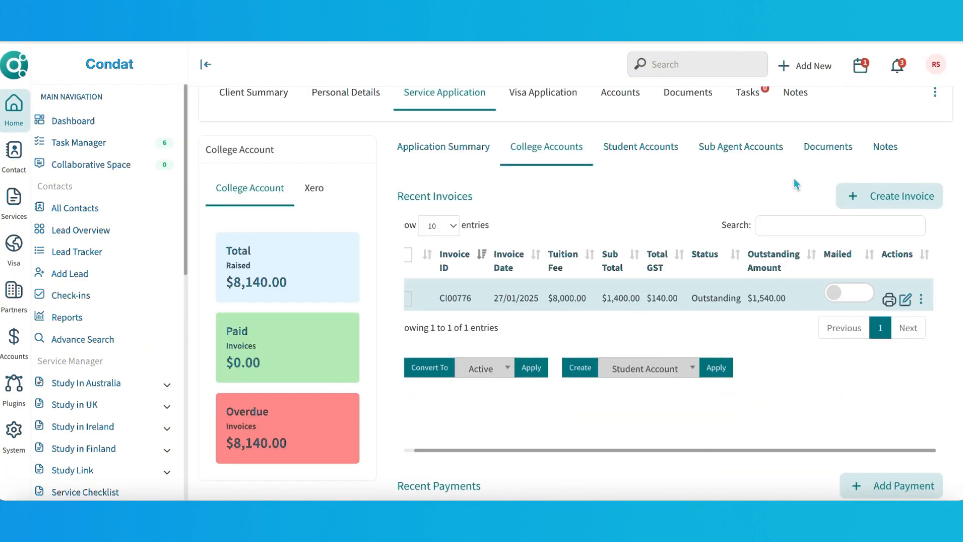
Preview invoice CI00776 and review its Mail Invoice PDF dialog.
left_click(888, 299)
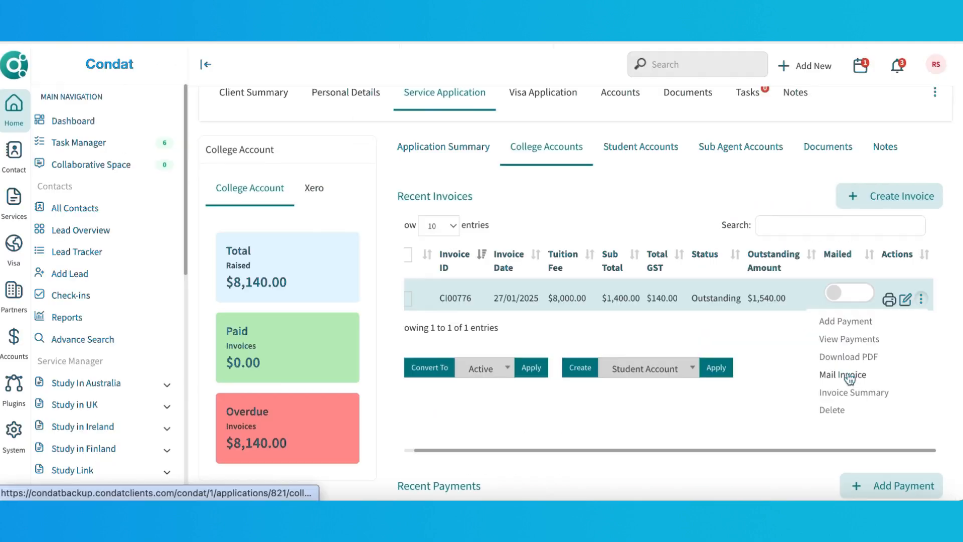
left_click(851, 372)
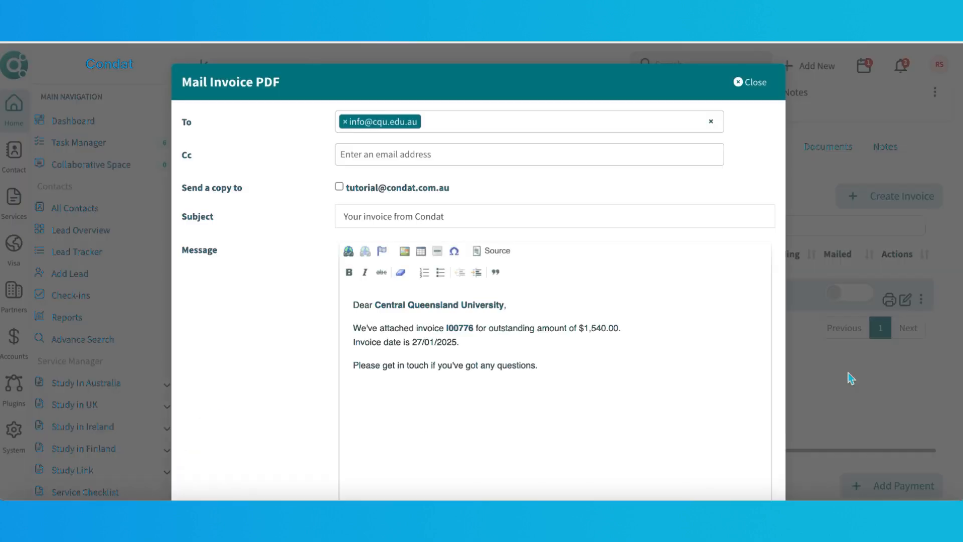
scroll(552, 379, "down", 4)
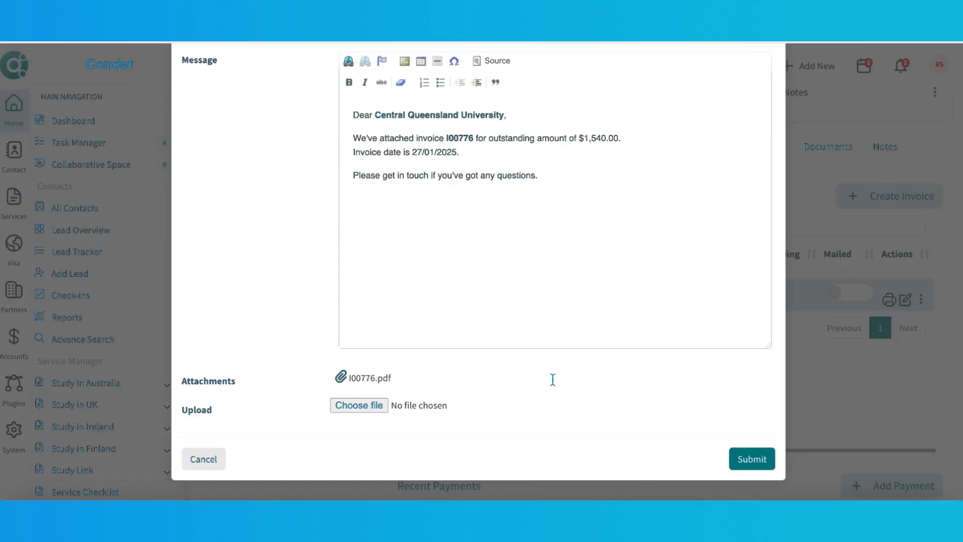
scroll(552, 380, "up", 1)
scroll(553, 380, "up", 3)
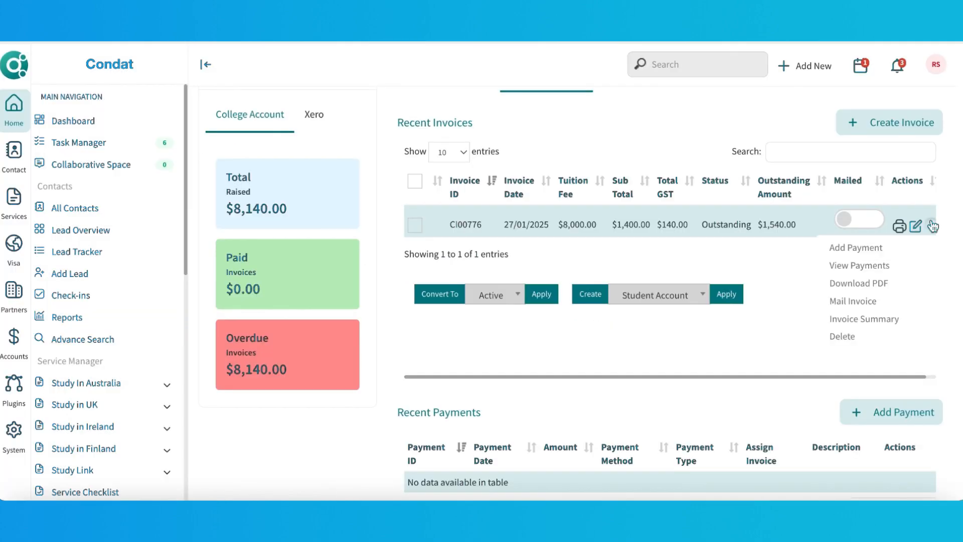
Add a payment to invoice CI00776 using the bank tranfers method with a short paid description, and submit it.
left_click(869, 247)
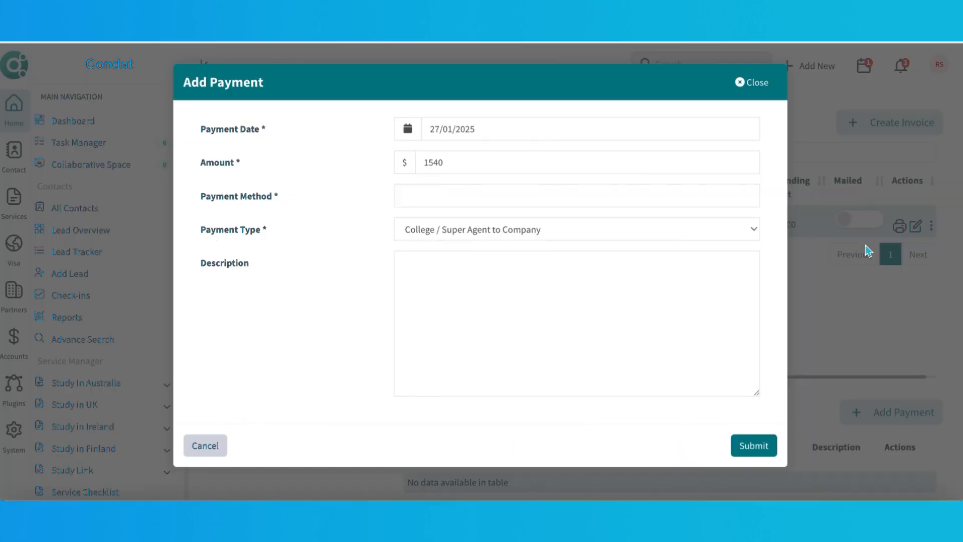
left_click(430, 199)
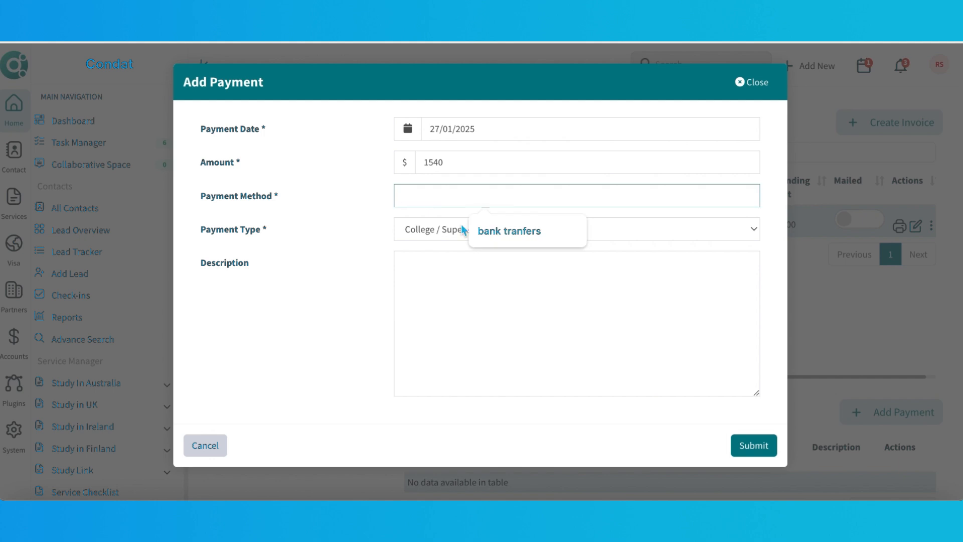
left_click(496, 230)
left_click(477, 295)
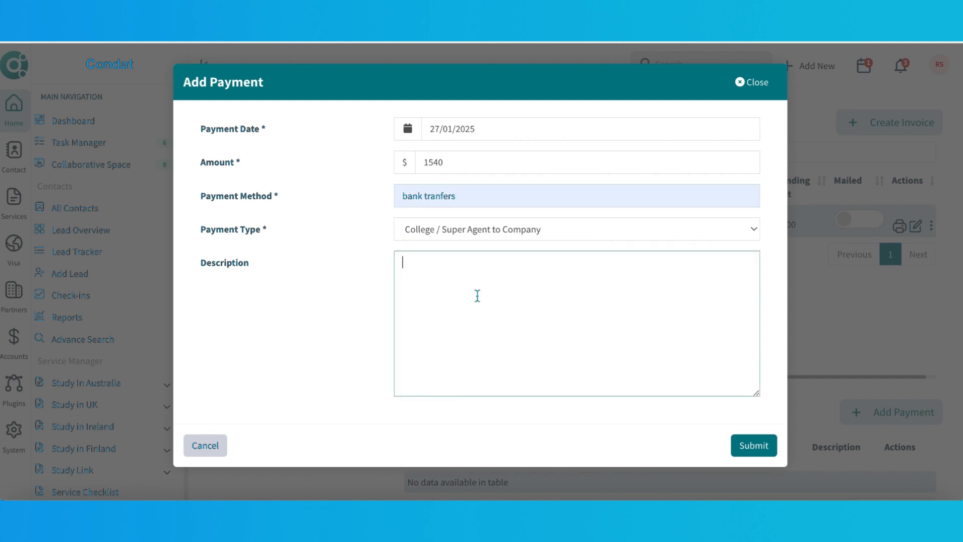
type("paid")
left_click(754, 445)
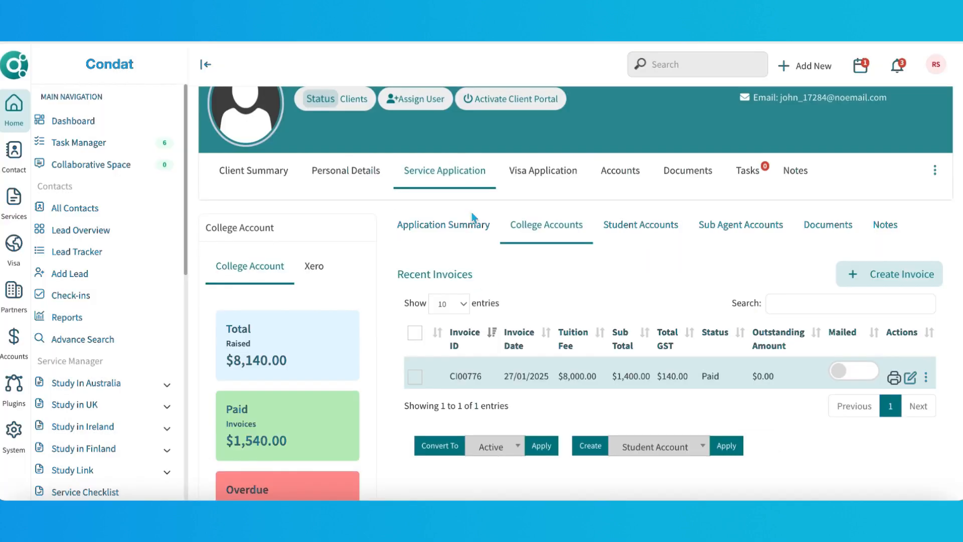
Select invoice CI00776 and create a Student Account invoice from it.
left_click(415, 333)
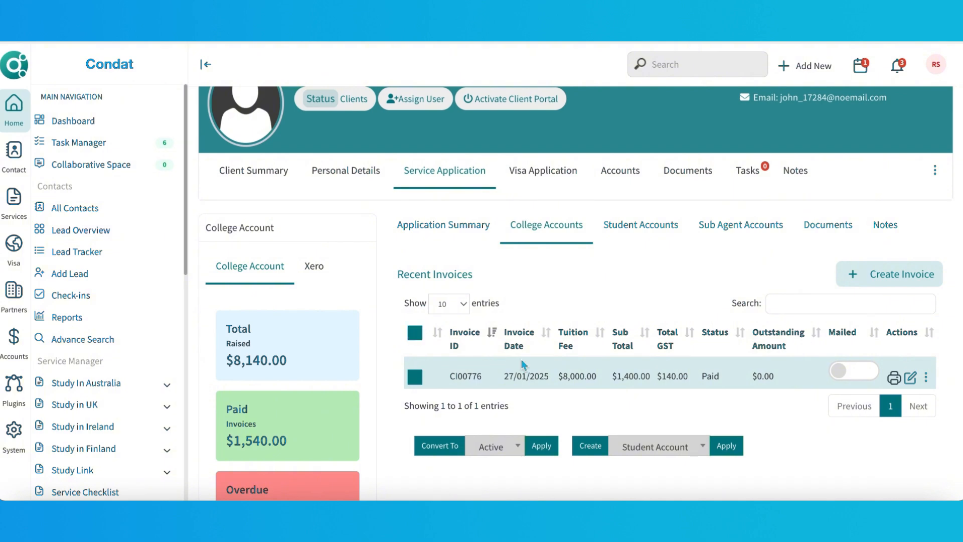
scroll(522, 364, "down", 2)
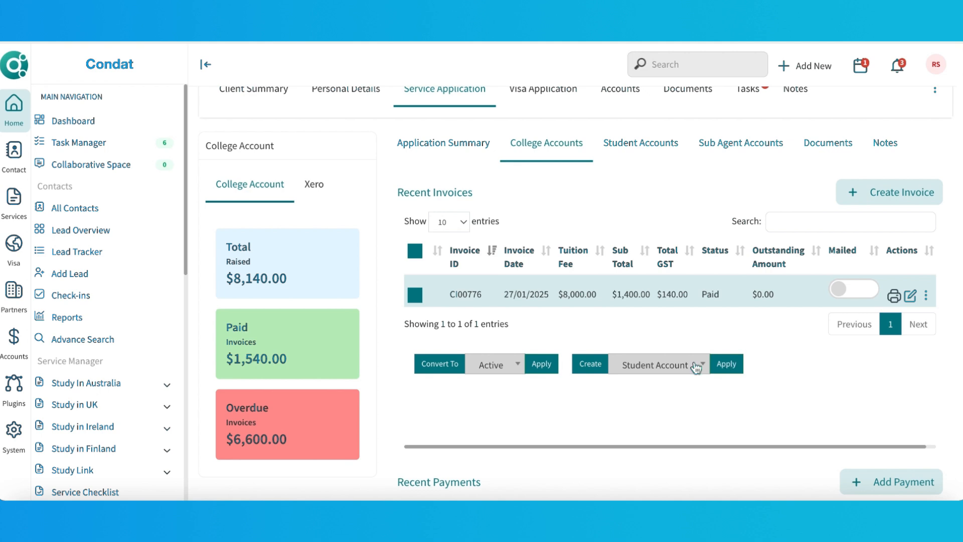
left_click(695, 366)
left_click(666, 415)
left_click(727, 365)
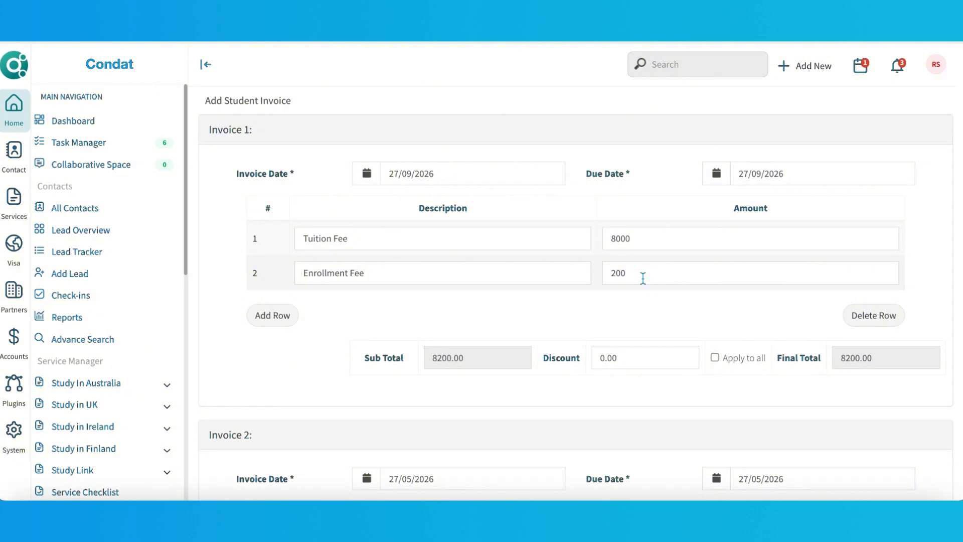
Clear the enrollment fee amount in Invoice 5 and set its discount to 800.
scroll(643, 278, "down", 20)
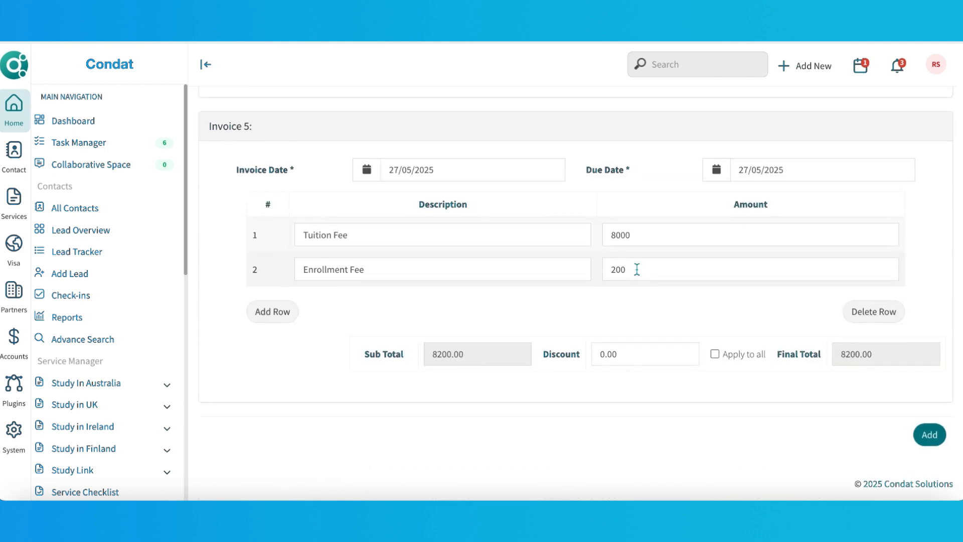
left_click_drag(636, 270, 601, 277)
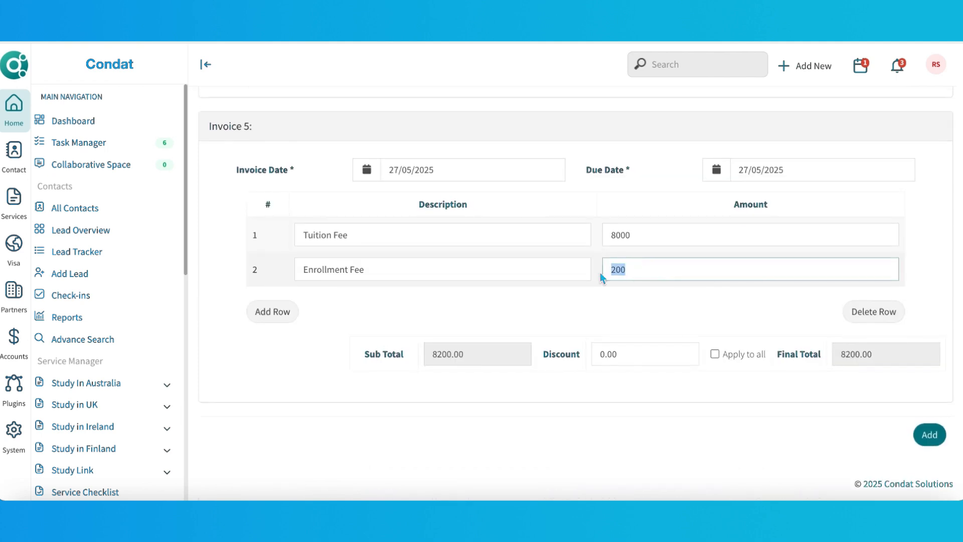
key("BackSpace")
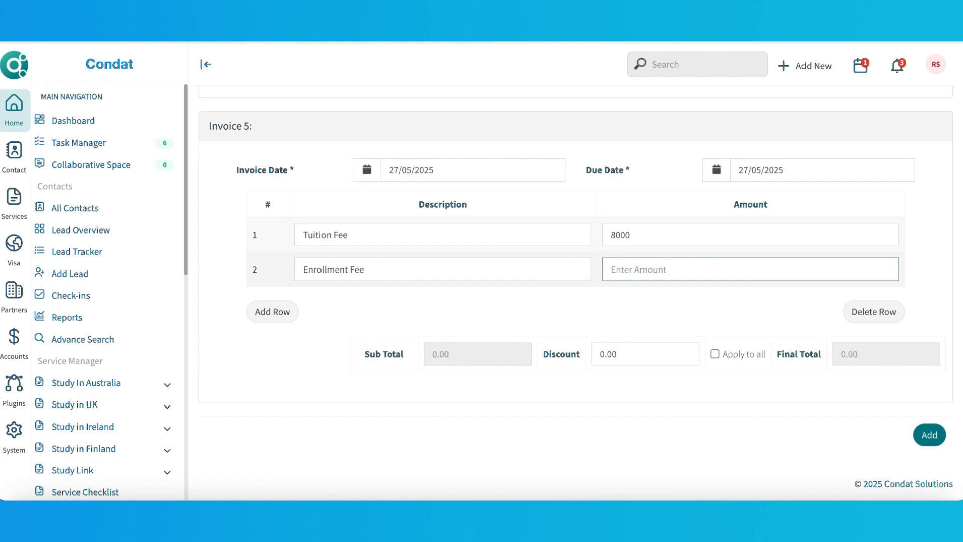
left_click(616, 354)
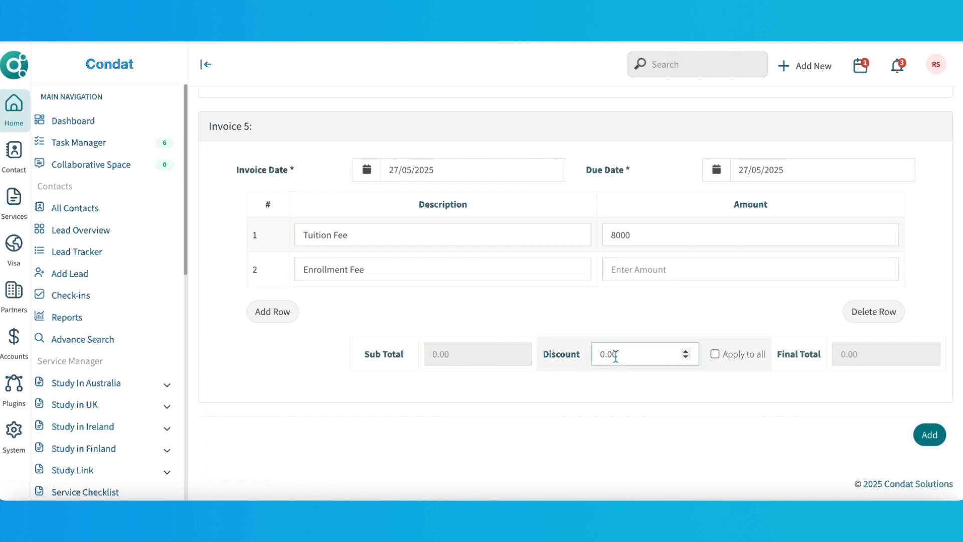
key("BackSpace")
key("BackSpace")
key("BackSpace")
key("BackSpace")
type("800")
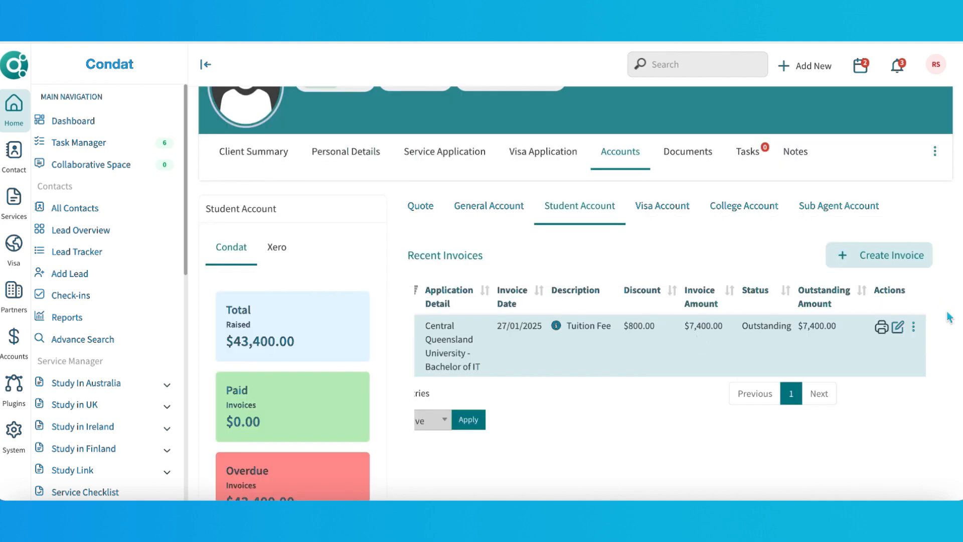
Add a payment to the student invoice with method bank tranfers, type Client to Company, and description paid., then submit.
left_click(913, 328)
left_click(868, 348)
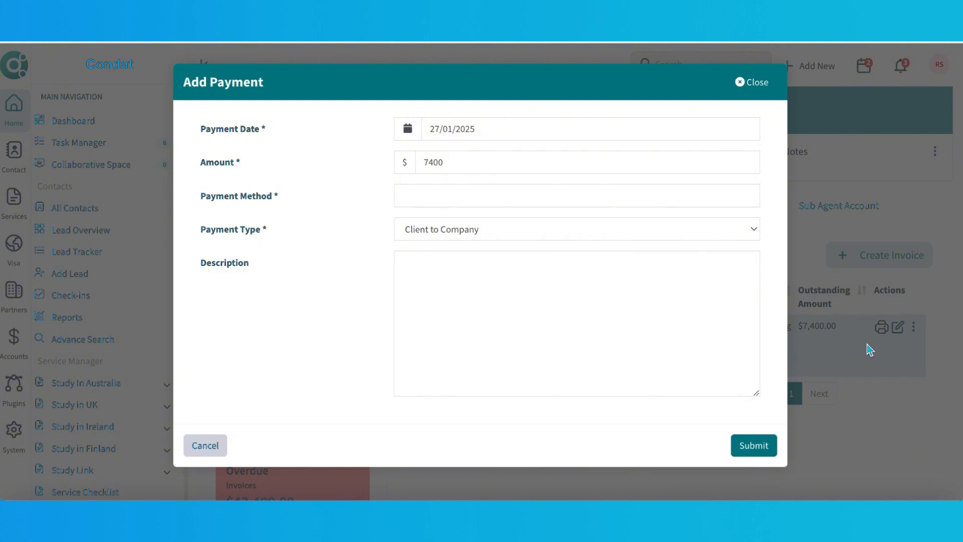
left_click(501, 199)
left_click(502, 243)
left_click(466, 299)
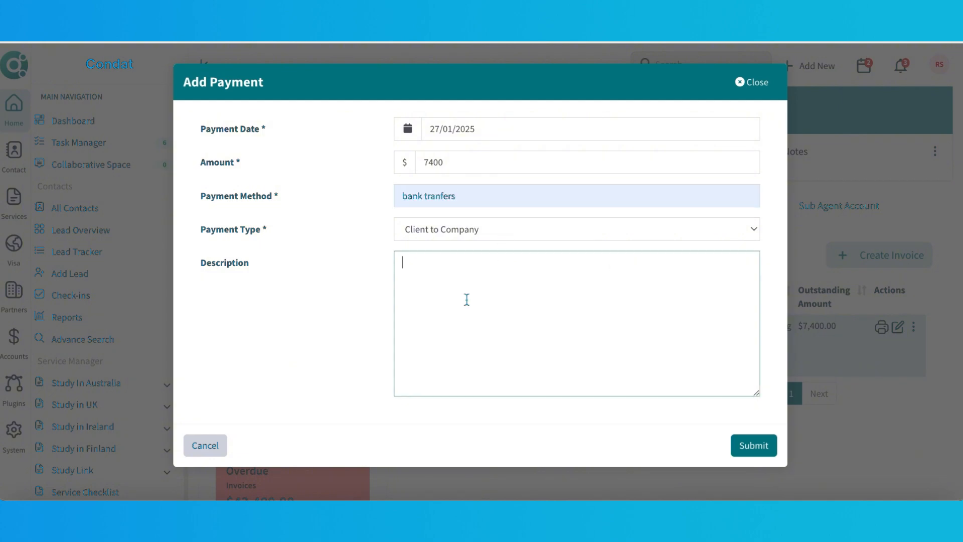
type("paid")
left_click(496, 237)
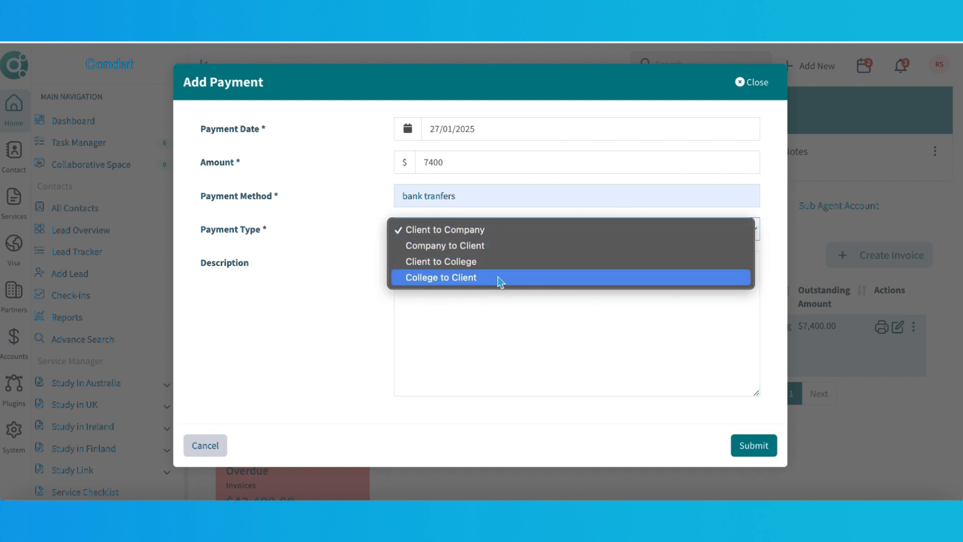
left_click(495, 320)
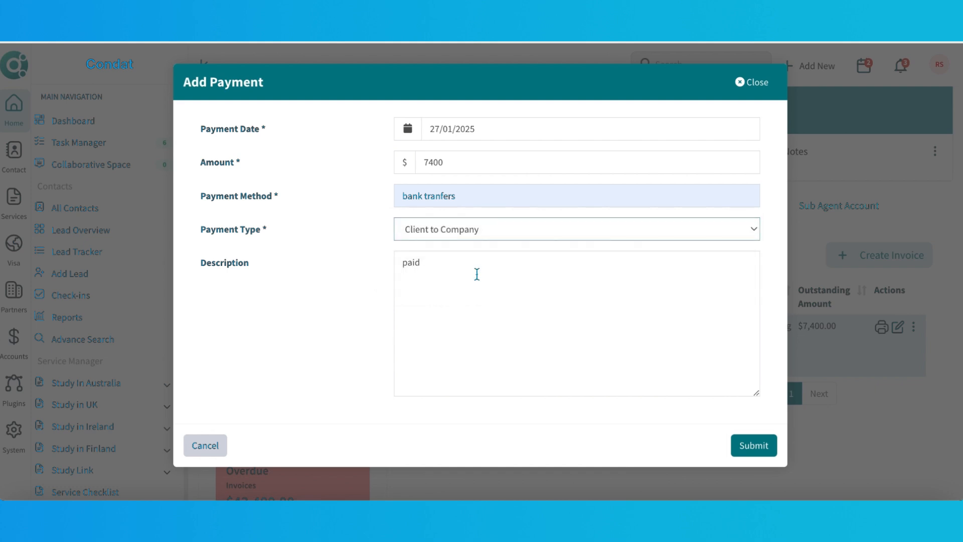
left_click(468, 266)
type(",")
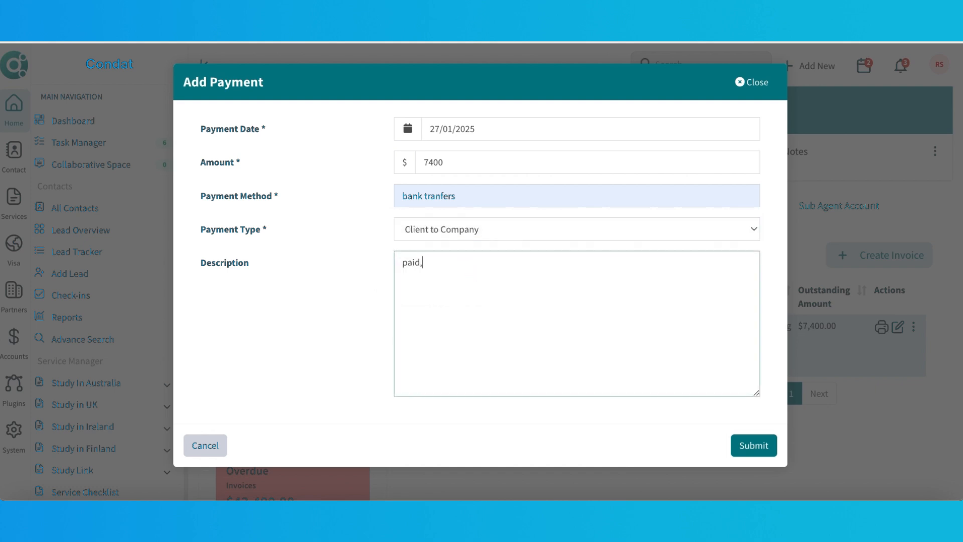
left_click(753, 444)
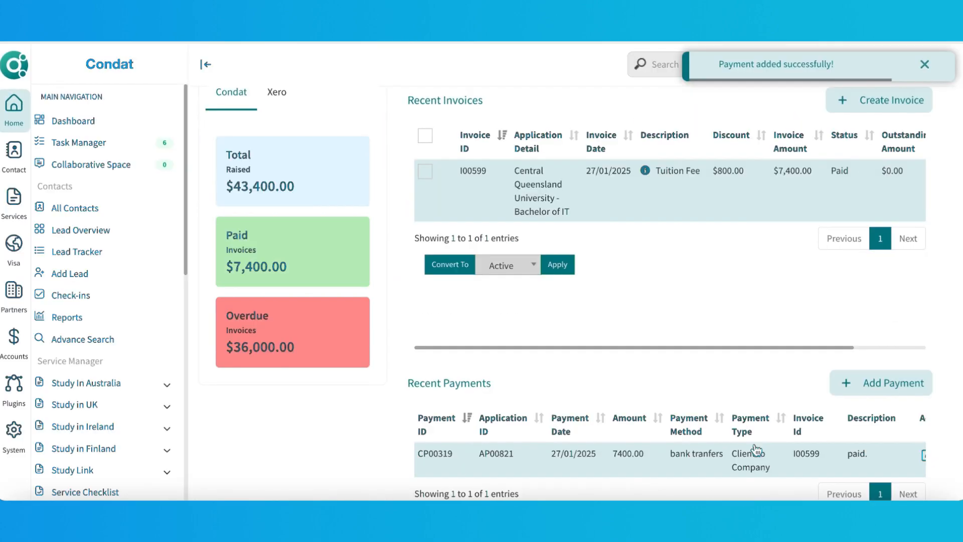
Scroll through the recent payments table to examine the new payment's details.
scroll(754, 447, "down", 3)
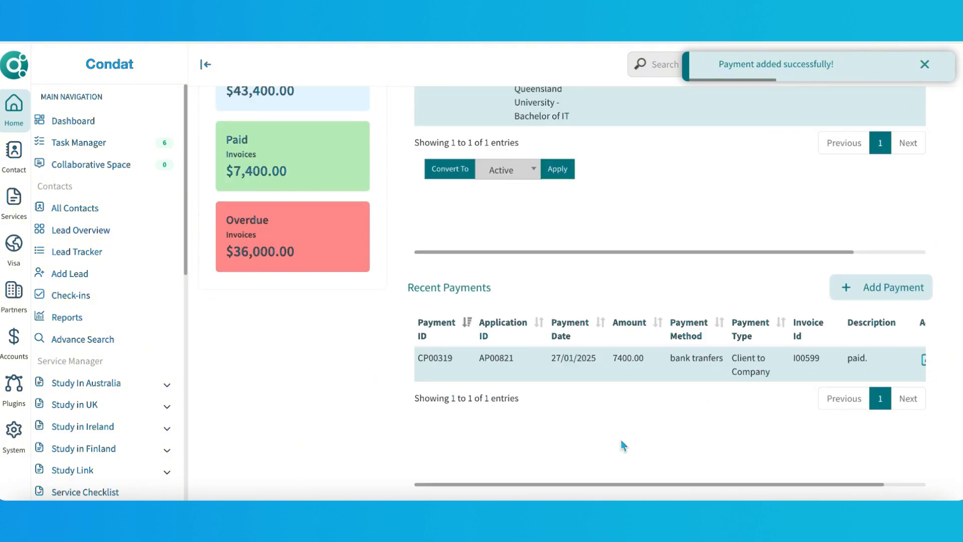
scroll(622, 445, "right", 1)
scroll(621, 445, "left", 1)
scroll(622, 446, "right", 1)
scroll(622, 443, "left", 1)
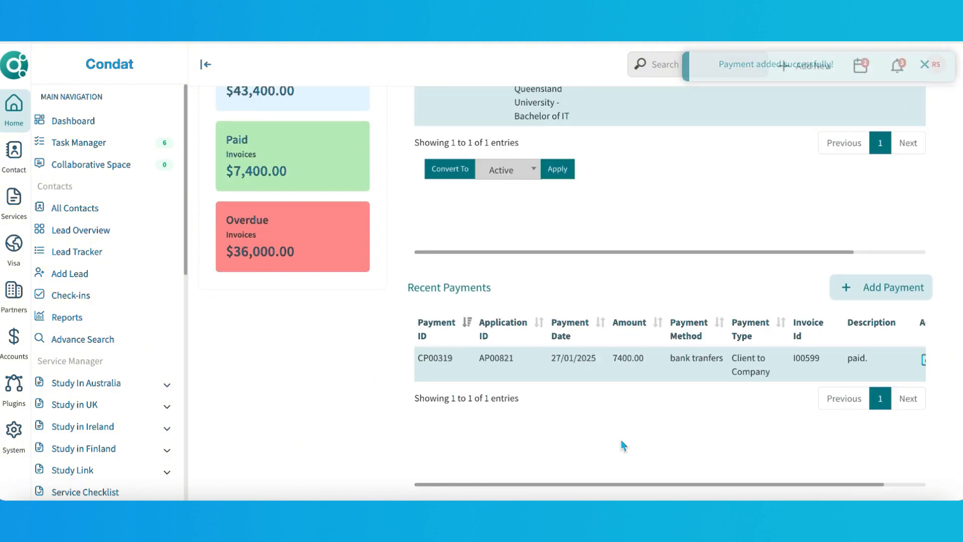
scroll(622, 443, "right", 1)
scroll(622, 445, "up", 2)
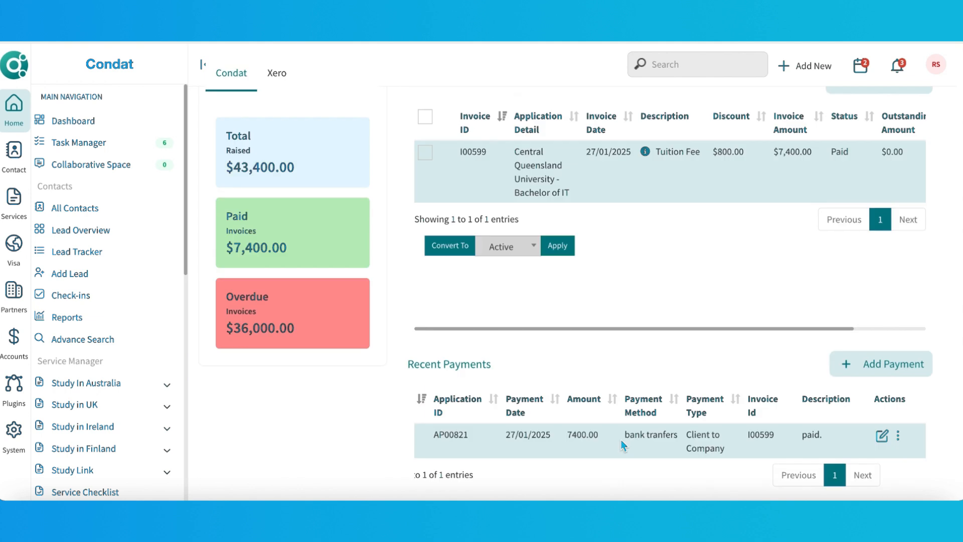
scroll(567, 291, "down", 1)
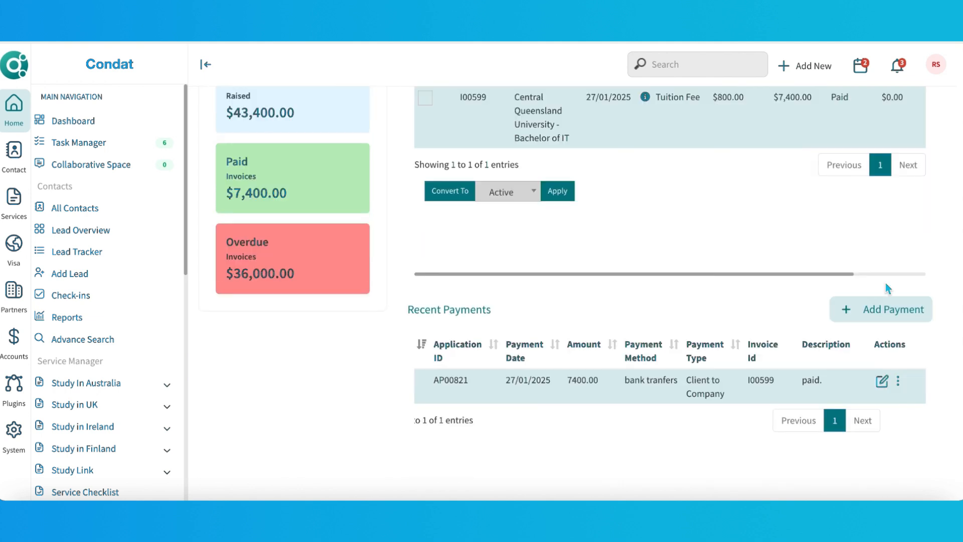
Open the payment's print receipt and scroll through it.
left_click(898, 381)
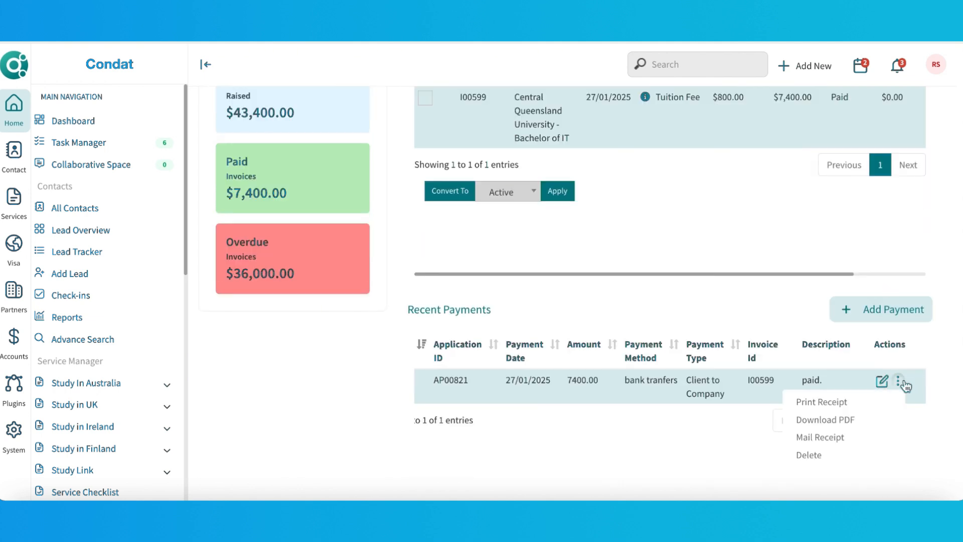
left_click(847, 408)
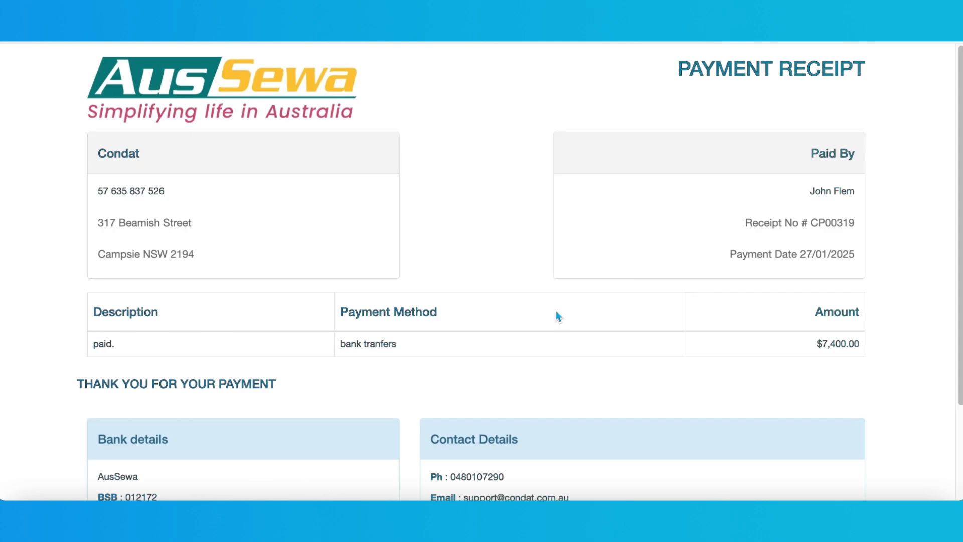
scroll(554, 308, "down", 3)
scroll(554, 315, "up", 3)
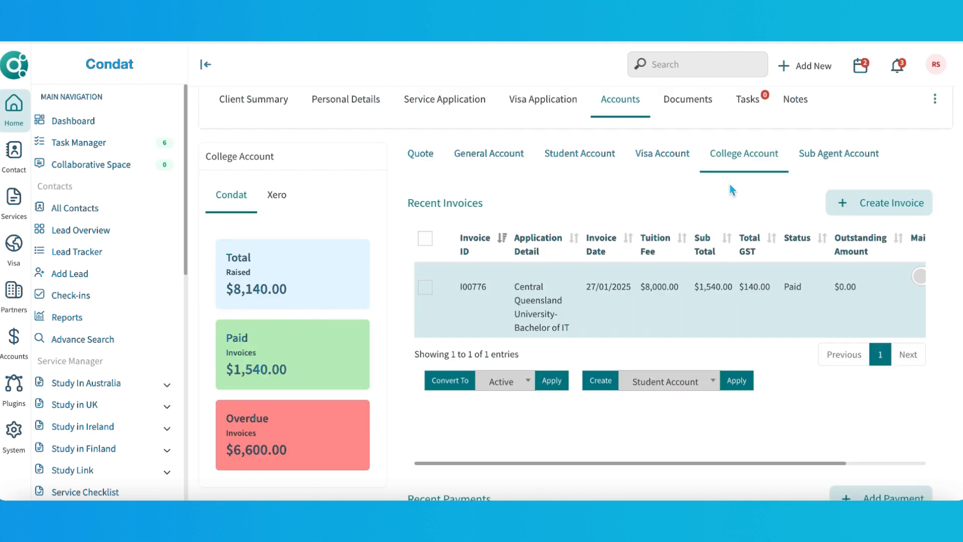
Open the invoice creation type list for college invoice I00776.
left_click(697, 385)
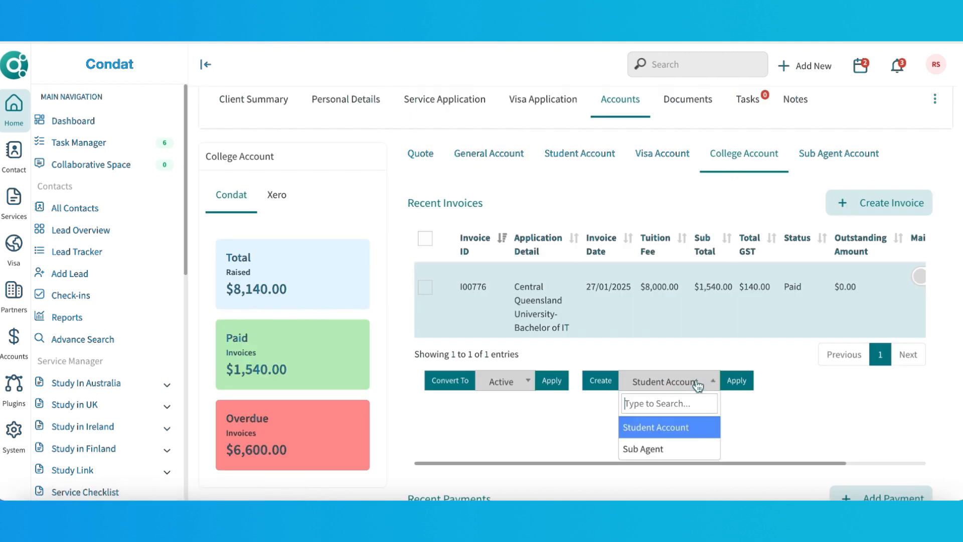